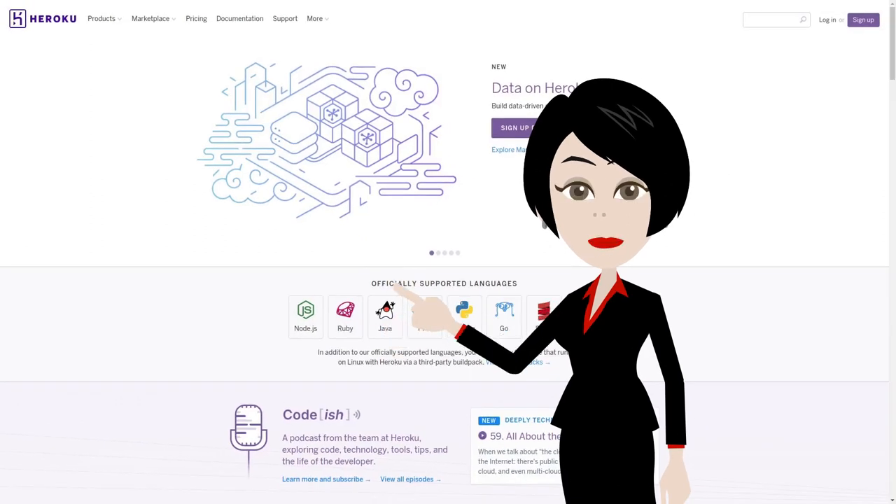
- Begin Heroku sign-up and reach the pre-installation wizard's empty Name and PRO form
click(854, 23)
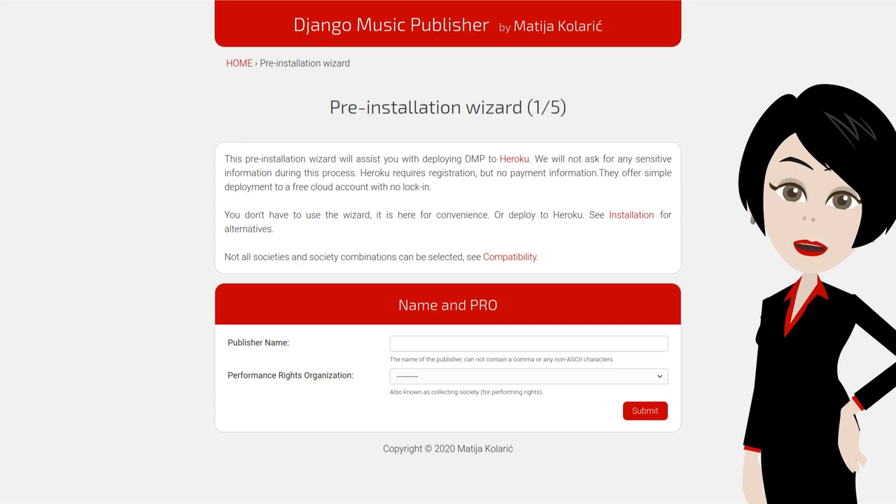
- Name the publisher MUSIC METADATA with United Kingdom: PRS as PRO and submit step 1
click(458, 342)
text(MUSI)
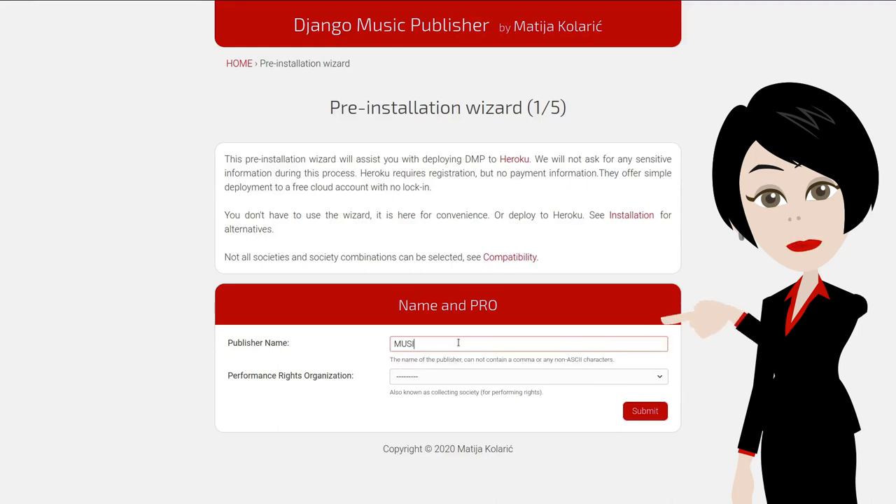
text(C METADATA)
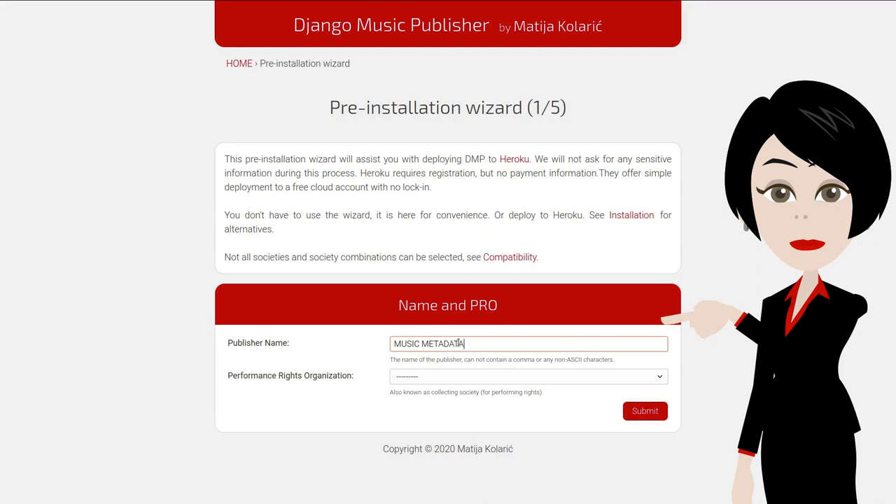
click(429, 379)
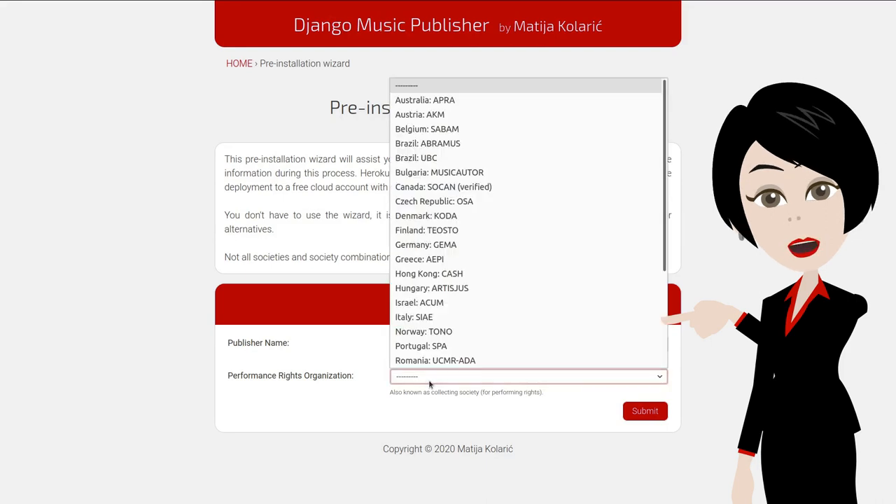
scroll(463, 322, down, 2)
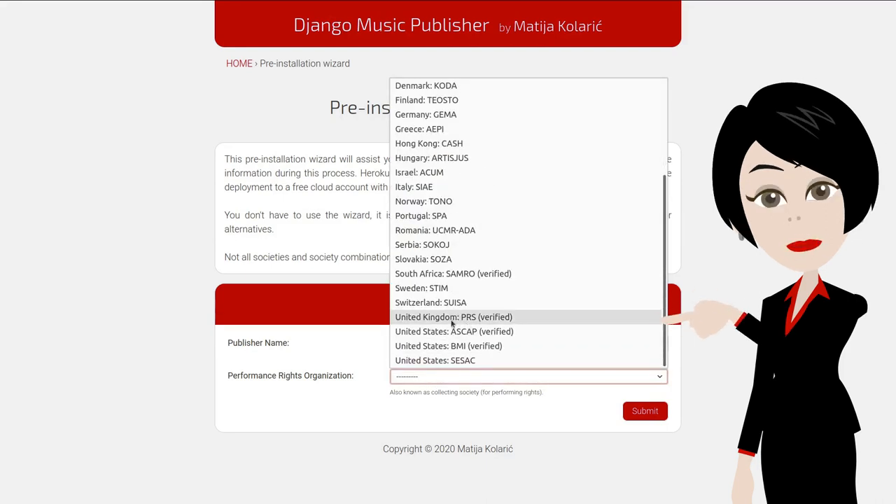
click(452, 319)
click(645, 411)
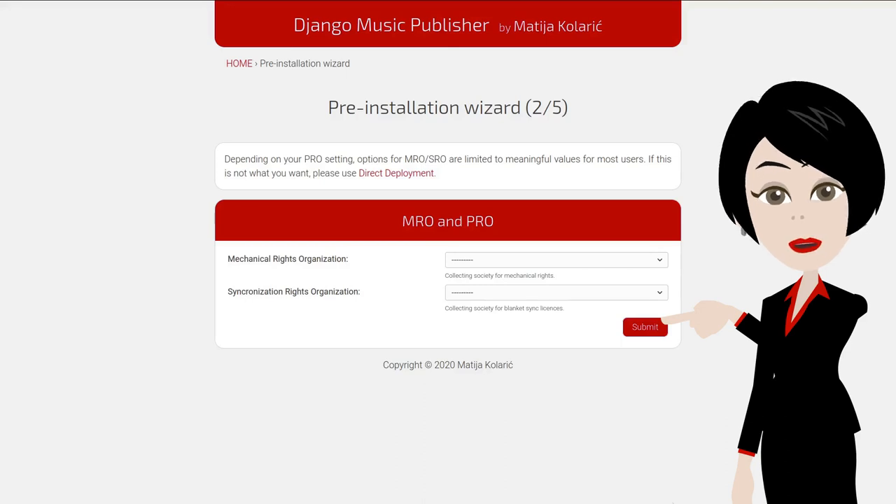
- Choose United Kingdom: MCPS for mechanical rights, leaving the sync rights society unset
click(568, 265)
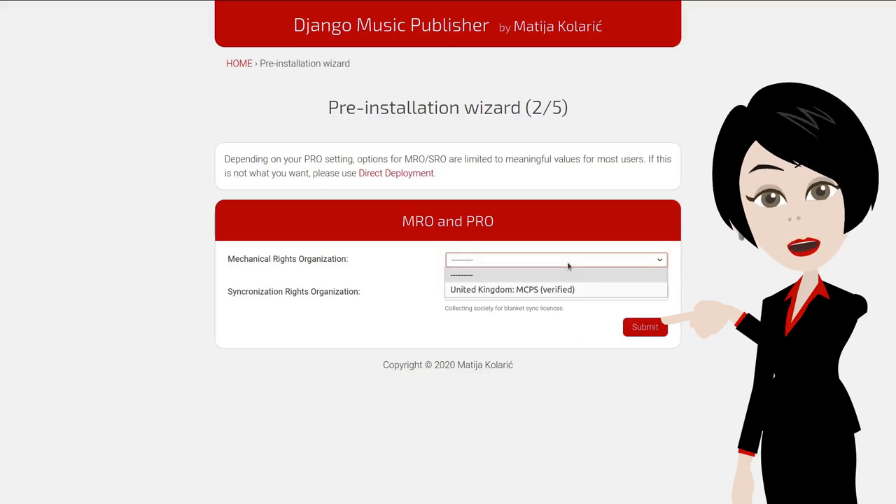
click(557, 289)
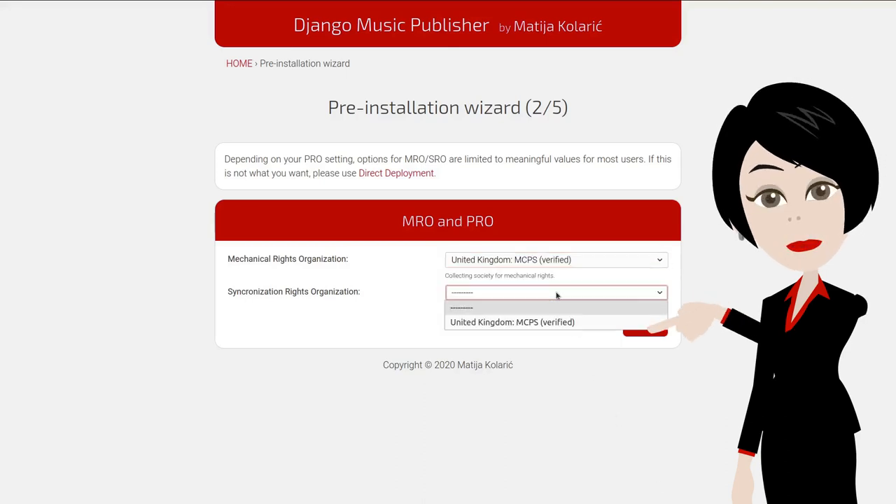
click(567, 307)
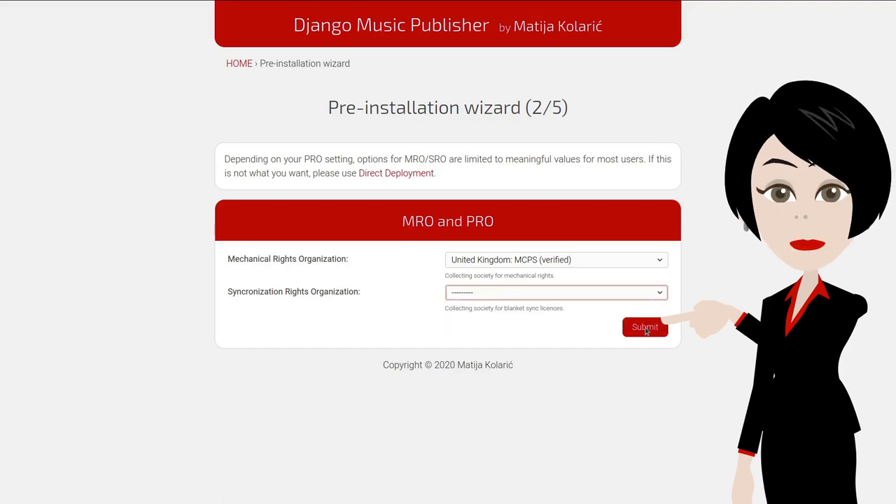
click(645, 329)
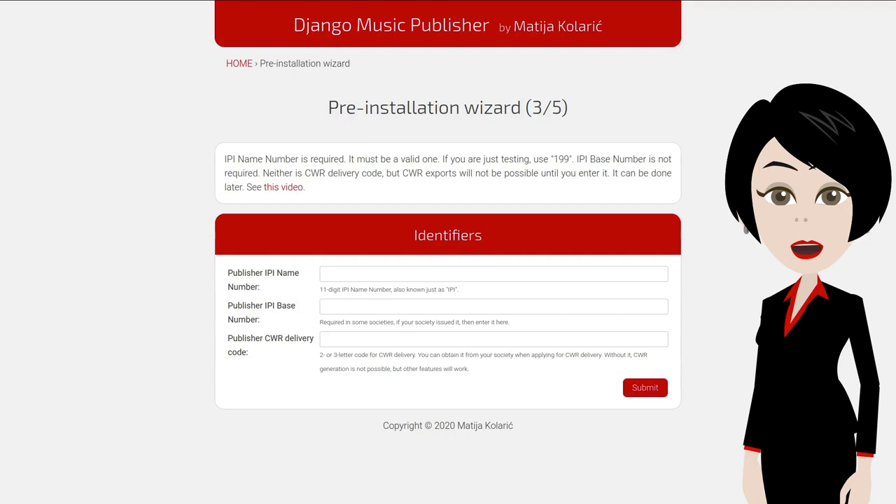
click(333, 272)
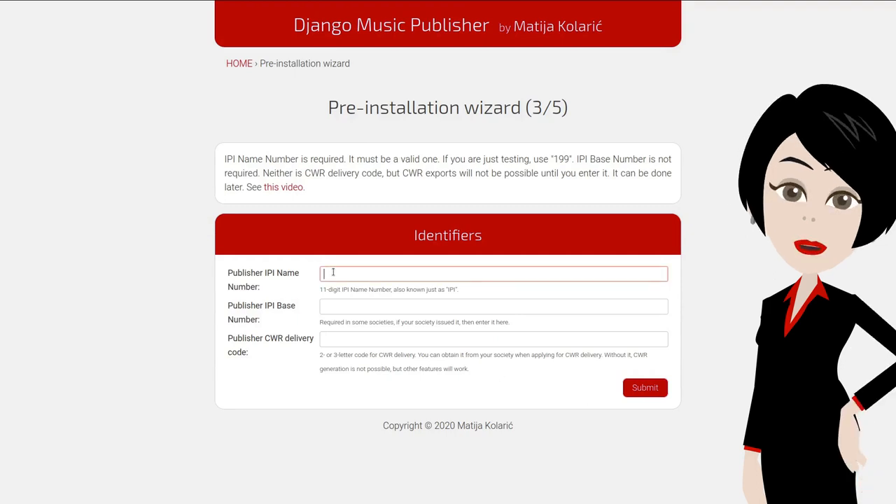
text(09)
text(000)
text(0000020)
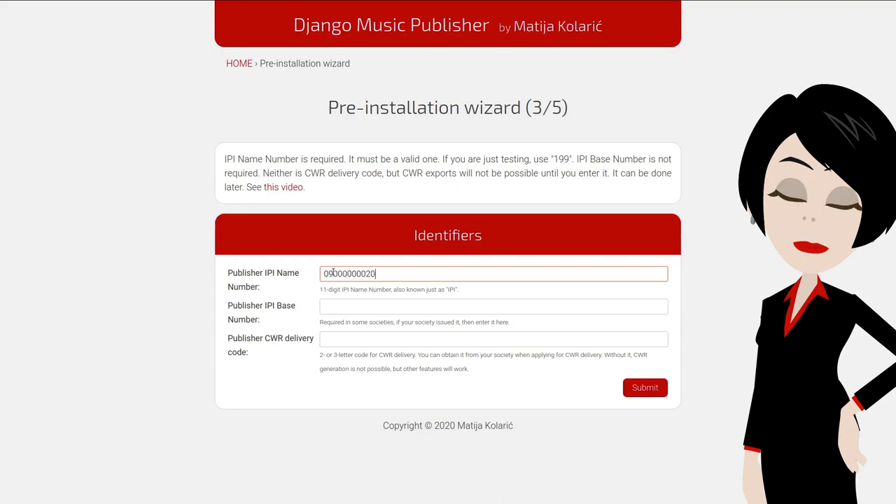
key(Tab)
key(Tab)
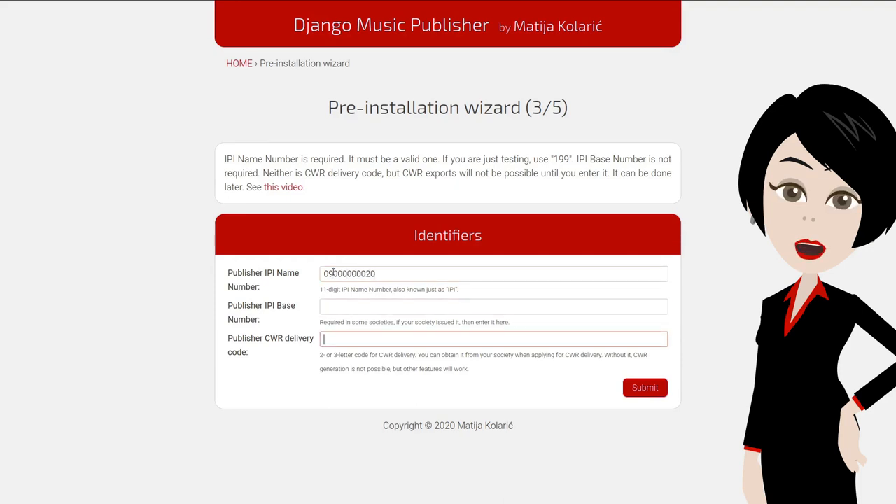
text(MM)
key(ctrl+a)
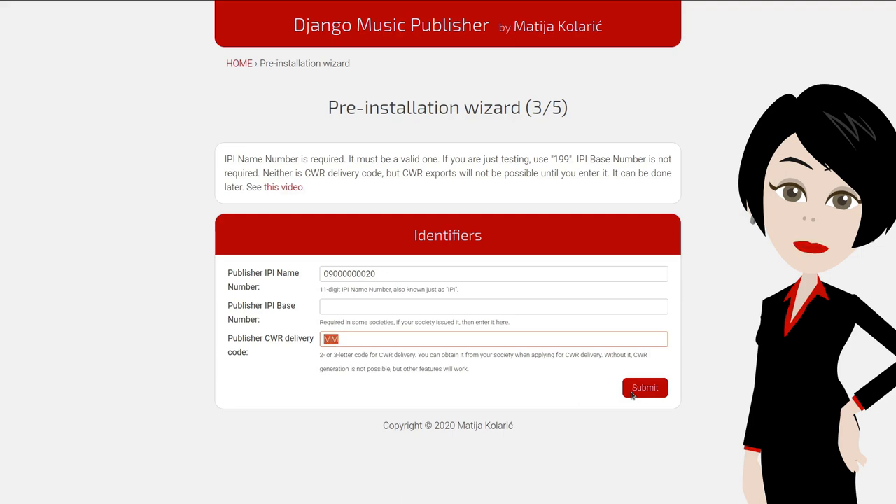
- Accept the default Global Publishing Agreement shares and agree to the licence
click(633, 390)
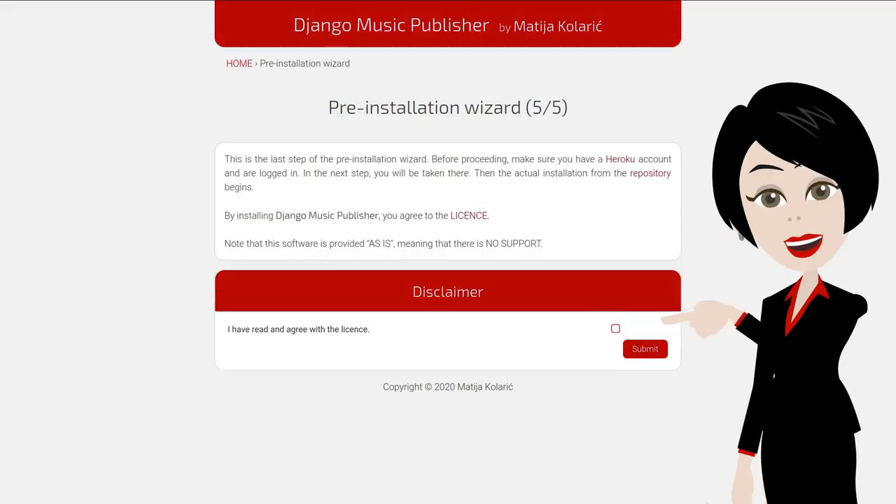
click(615, 328)
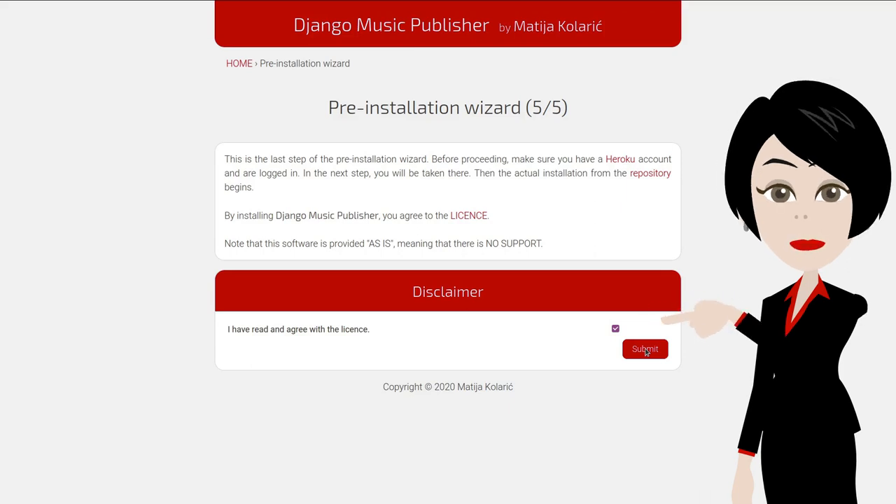
- Finish the wizard, then name the Heroku app, choose Europe and enter the administrator password
click(645, 349)
click(372, 181)
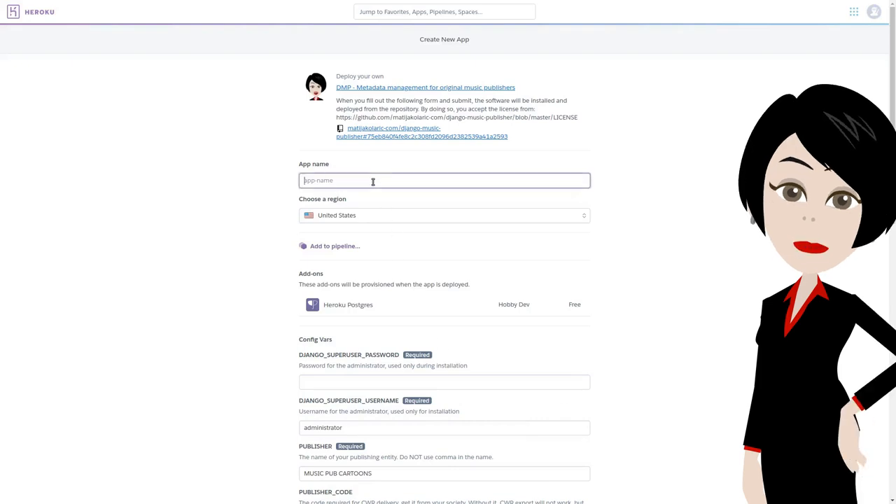
text(djangomusic)
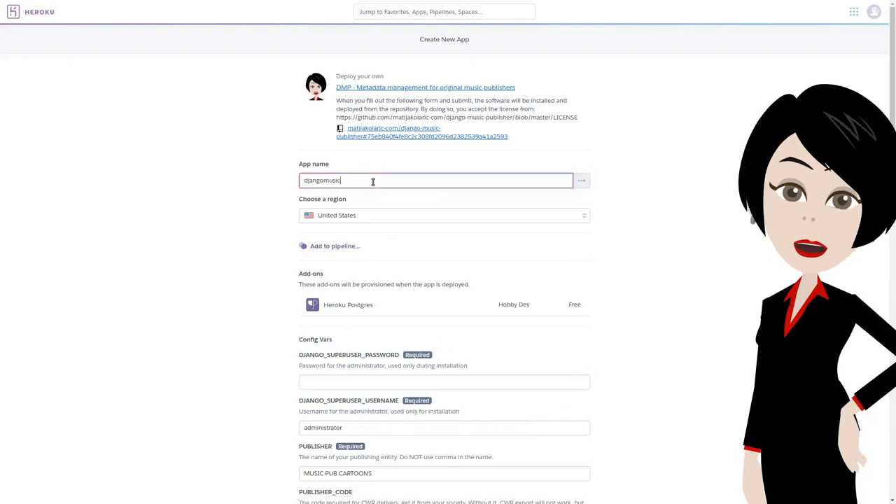
text(publisher)
key(Tab)
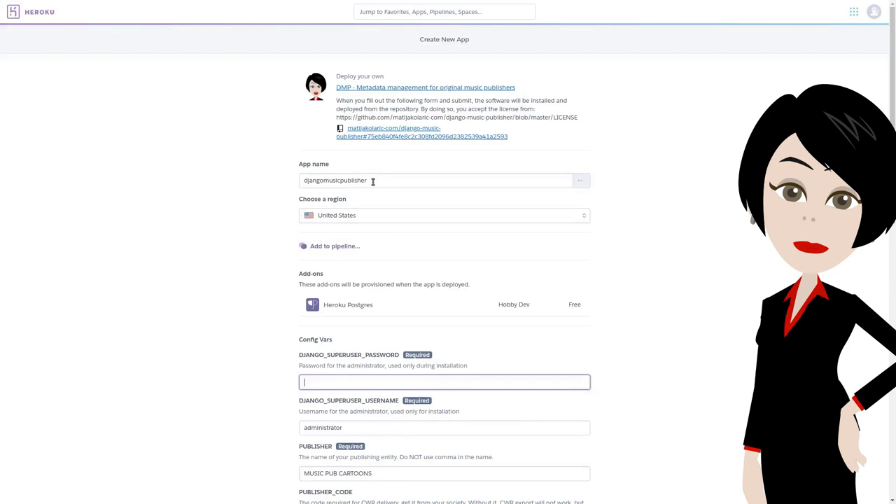
click(409, 226)
click(396, 248)
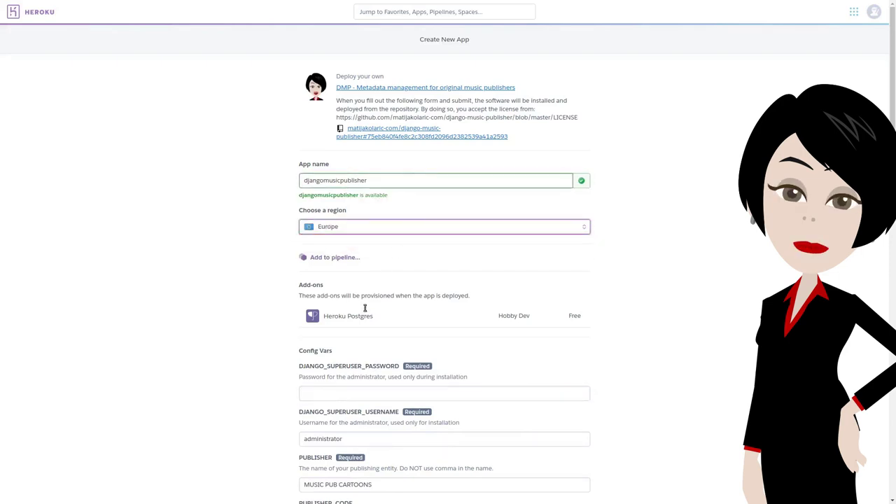
click(354, 393)
text(passw)
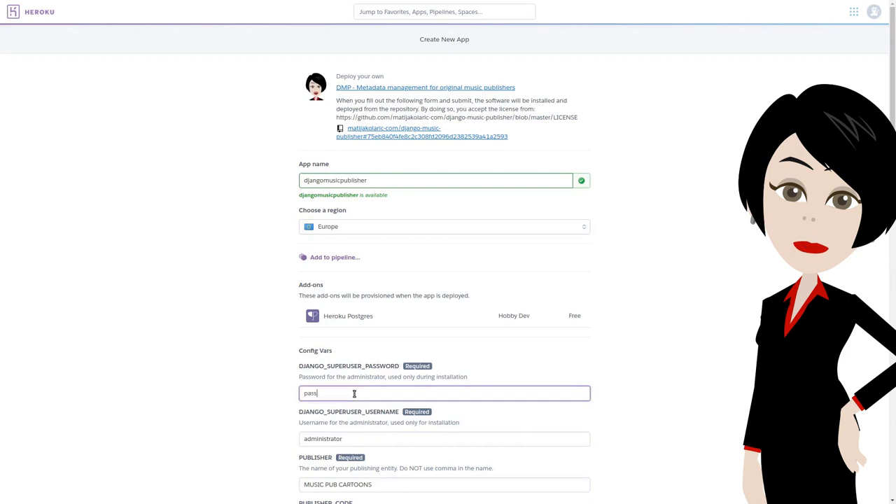
text(ord)
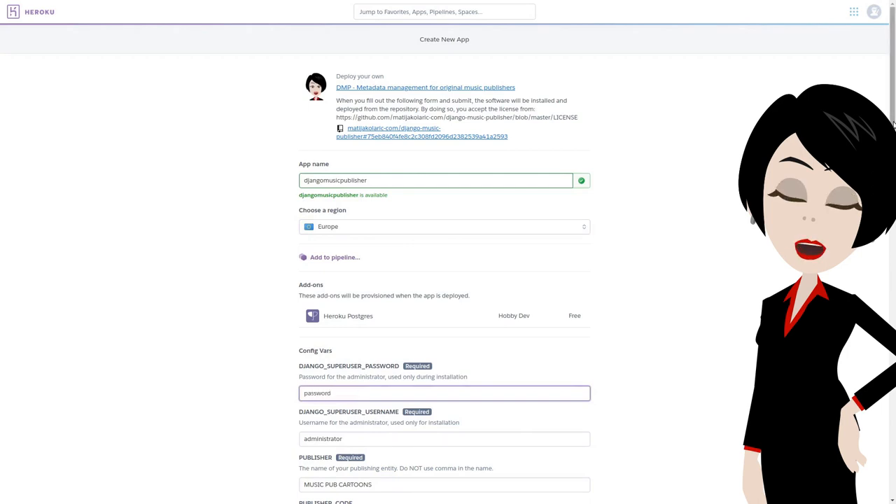
scroll(355, 394, down, 2)
scroll(891, 287, down, 3)
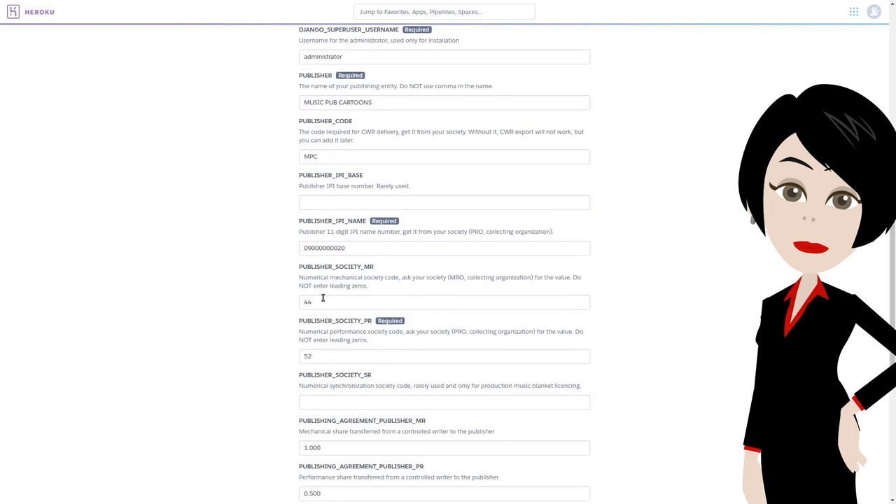
- Review the mechanical society code 44 and performance society code 52 in the form
double_click(323, 301)
double_click(308, 356)
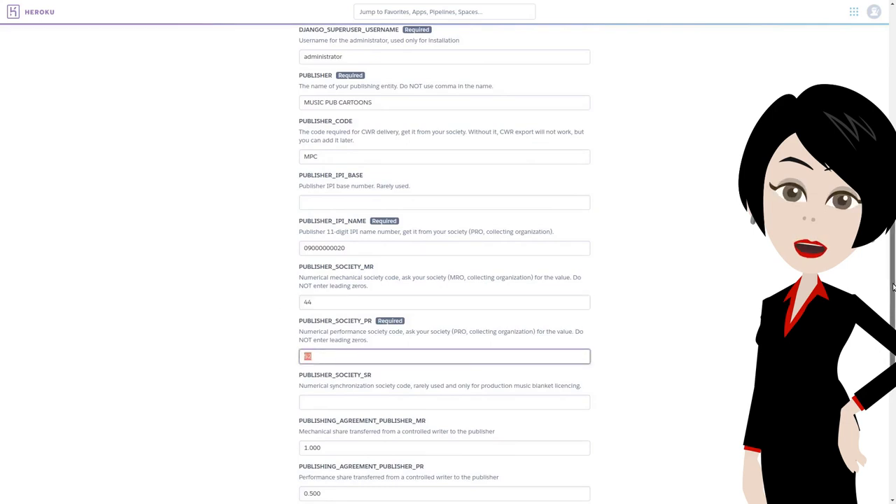
scroll(444, 280, down, 2)
scroll(893, 423, down, 2)
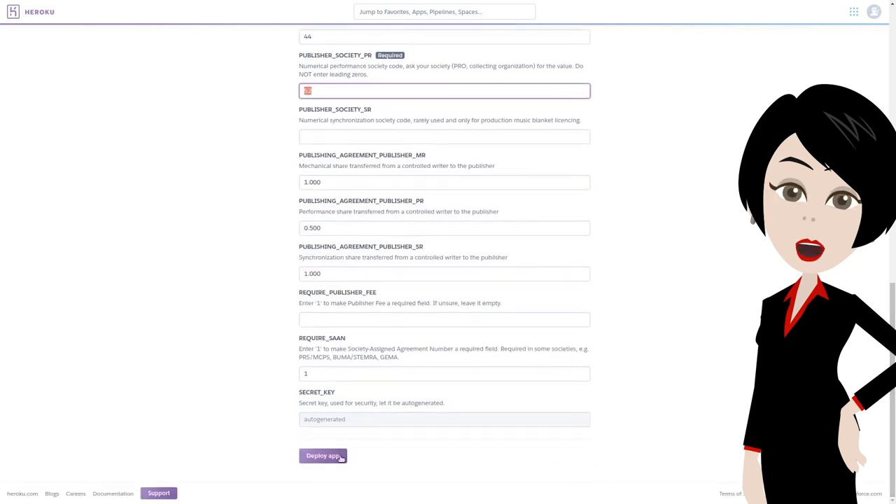
- Deploy the configured app and wait for every deployment step to complete
click(332, 459)
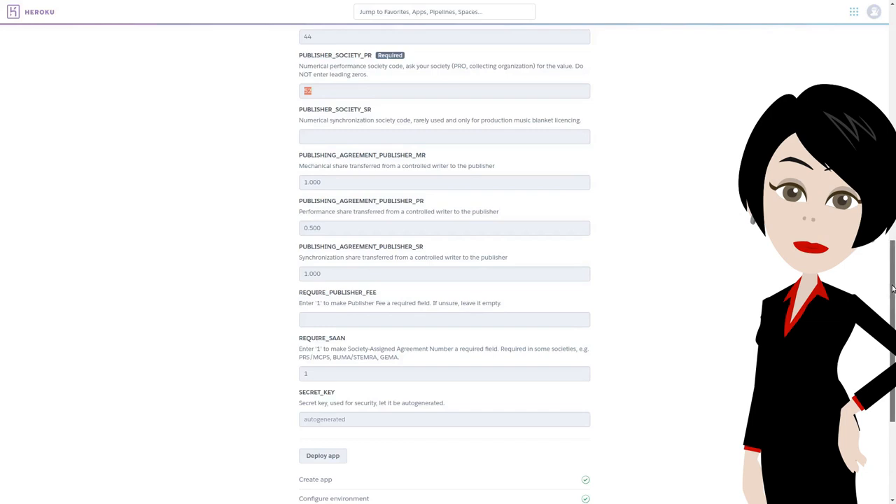
scroll(445, 280, down, 3)
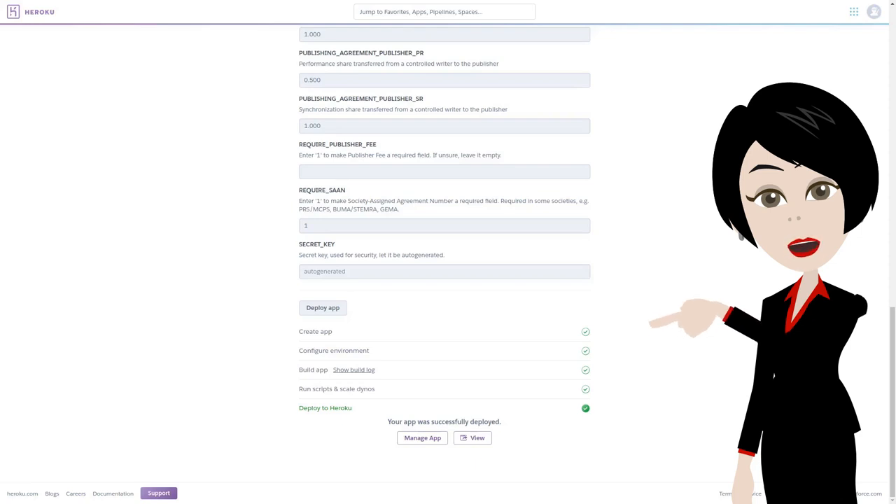
- Review the app's activity feed, settings, revealed config vars and delete-app confirmation in the dashboard
click(423, 438)
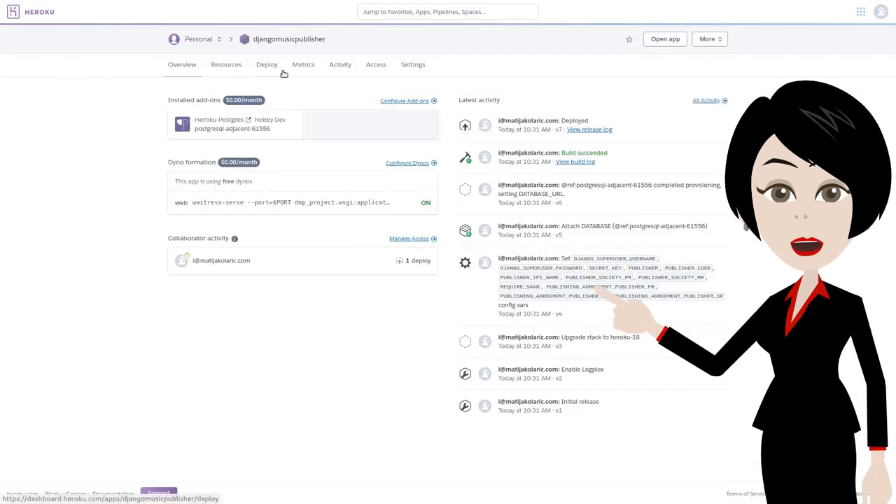
click(338, 65)
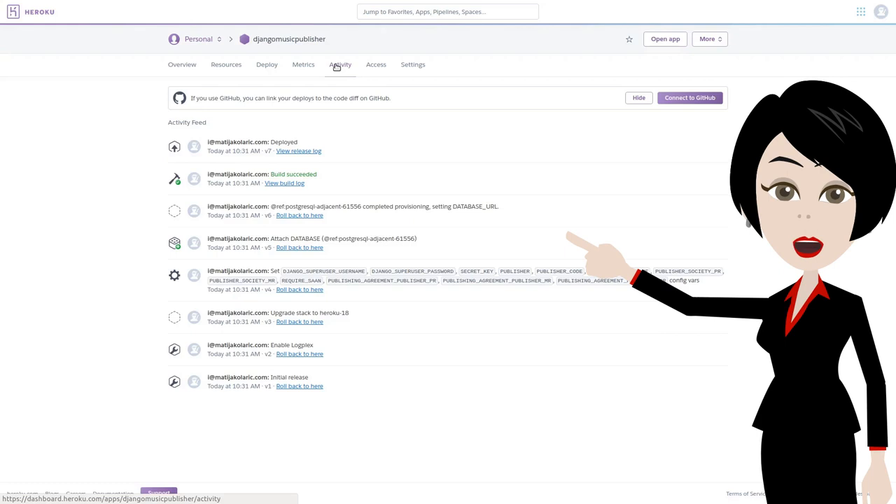
click(407, 67)
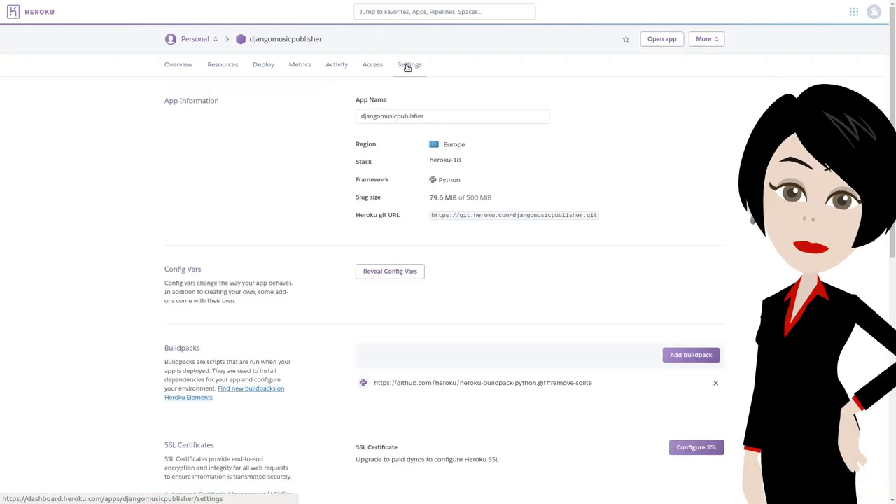
click(403, 273)
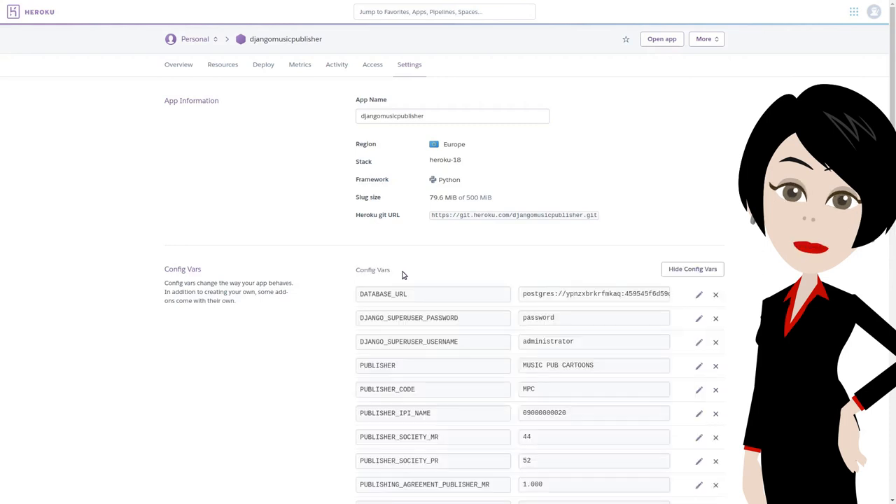
scroll(409, 293, down, 1)
scroll(409, 293, down, 3)
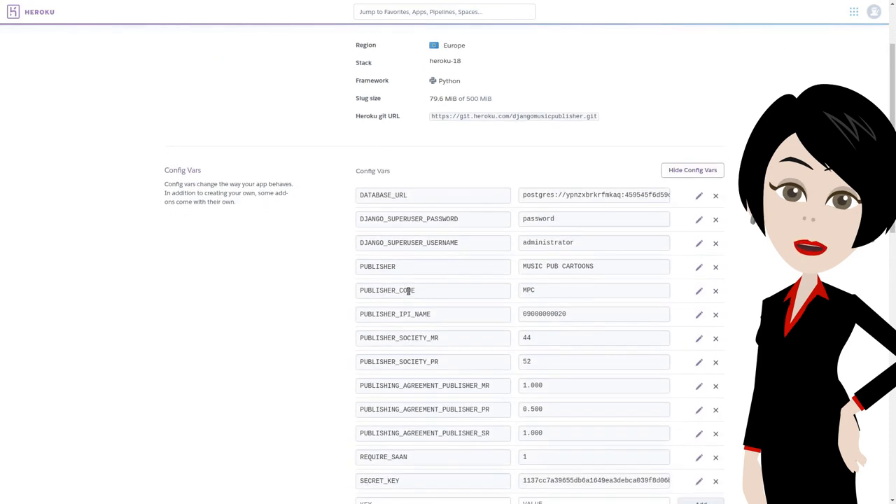
scroll(409, 293, down, 1)
scroll(409, 292, down, 1)
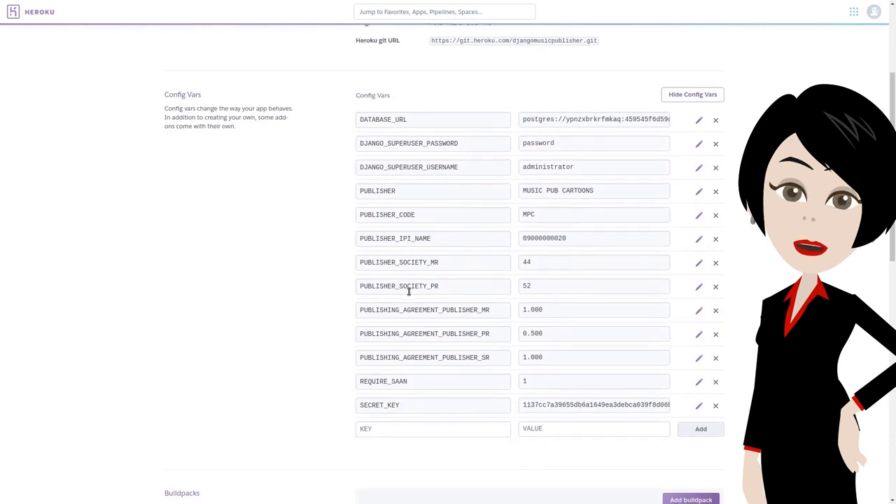
scroll(409, 292, down, 3)
scroll(409, 293, down, 1)
scroll(410, 292, down, 2)
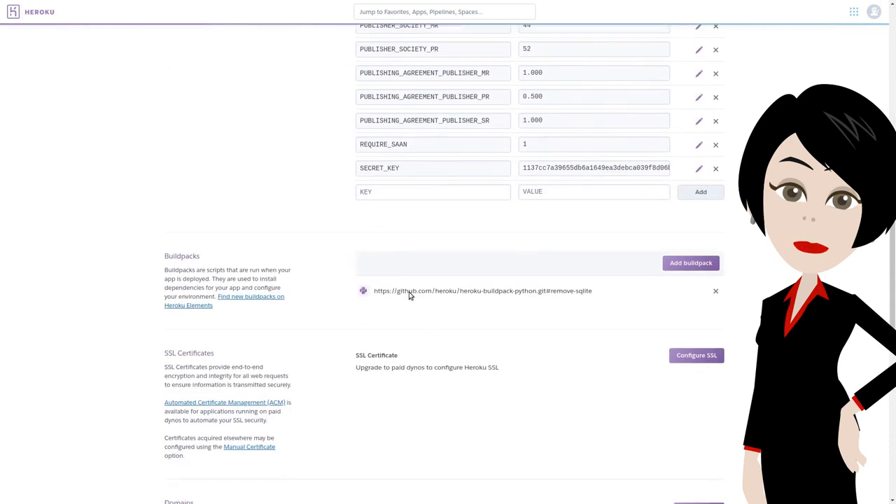
scroll(410, 296, down, 2)
scroll(410, 295, down, 3)
scroll(410, 294, down, 3)
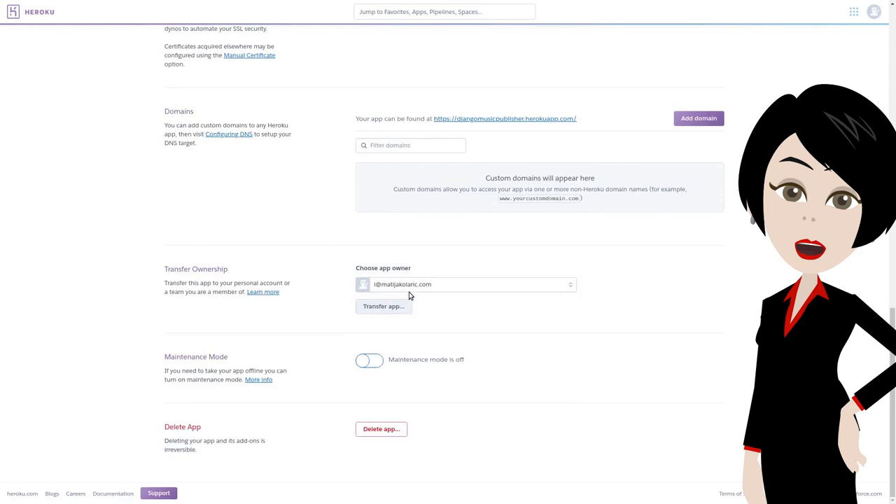
click(395, 429)
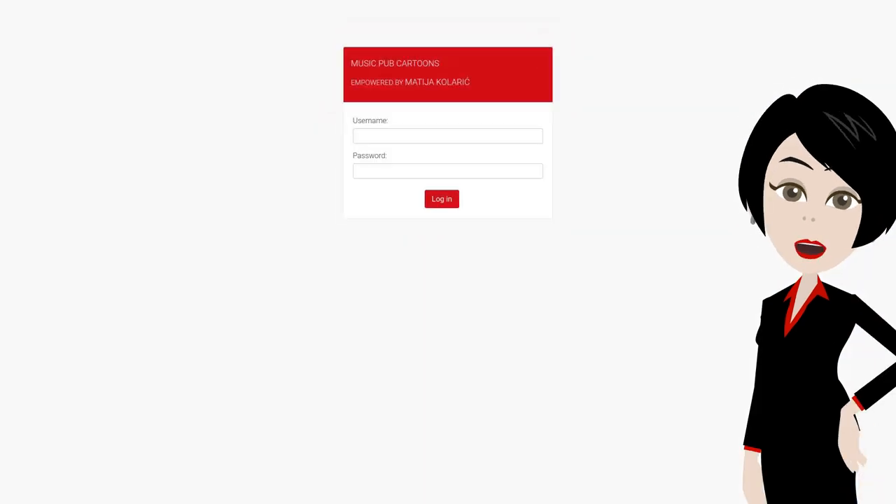
- Log in to the publisher's admin dashboard as administrator
click(424, 135)
text(dm)
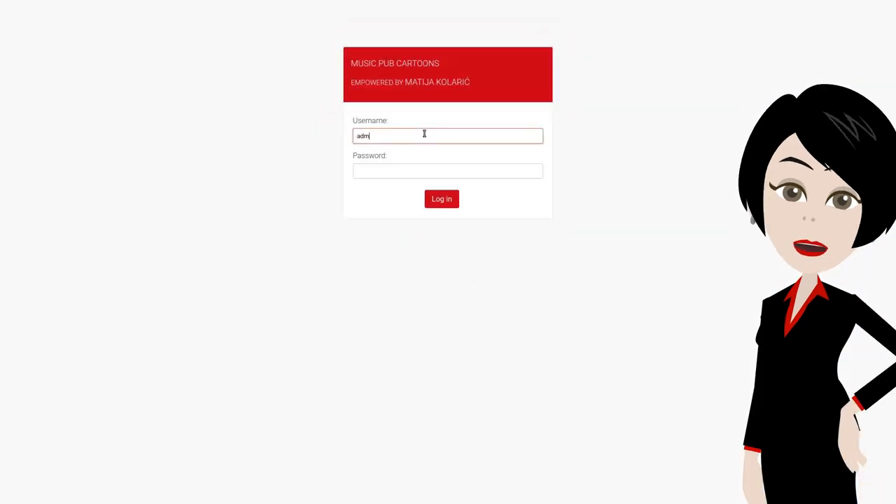
text(inistrator)
key(Tab)
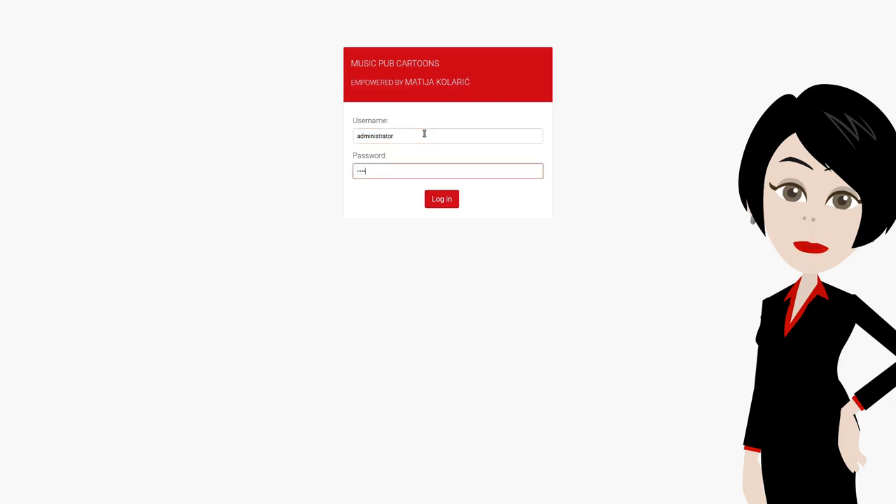
key(Return)
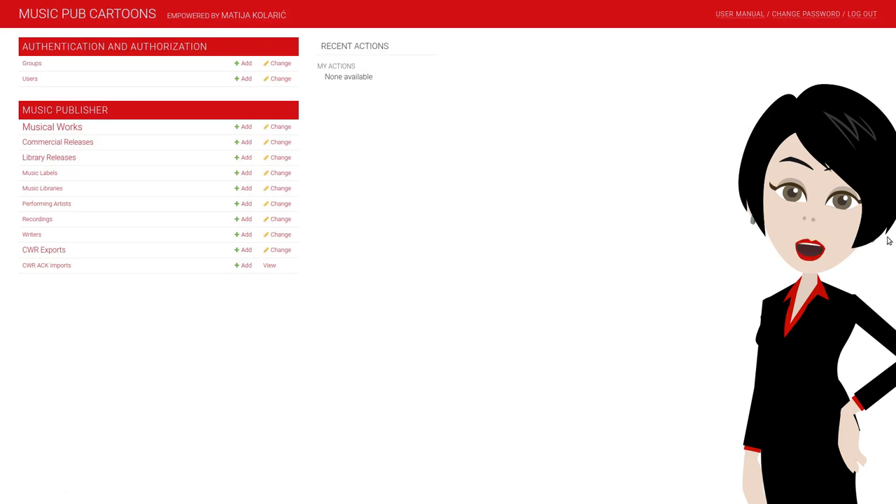
- Change the administrator password, entering the old password and the new one twice
click(814, 19)
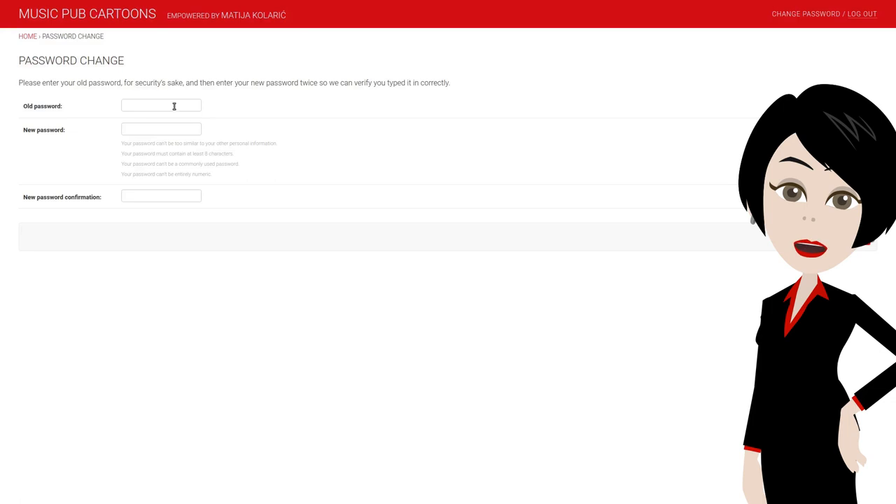
click(175, 105)
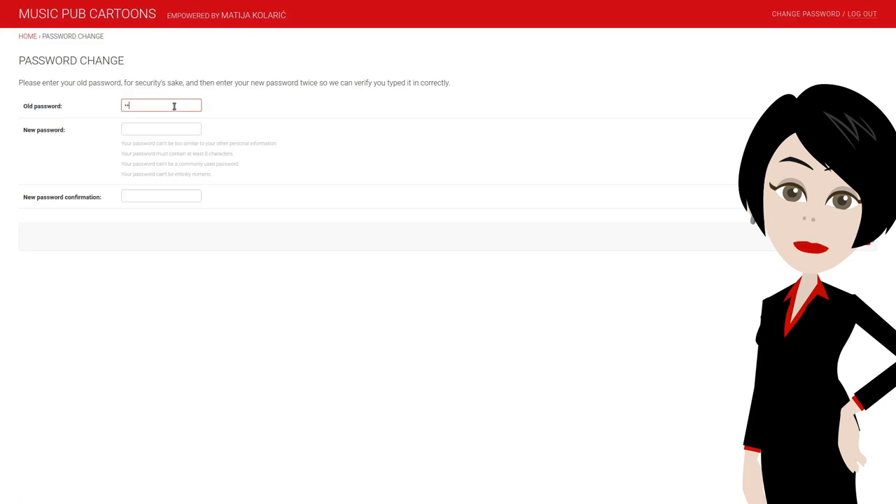
text(••••••)
key(Tab)
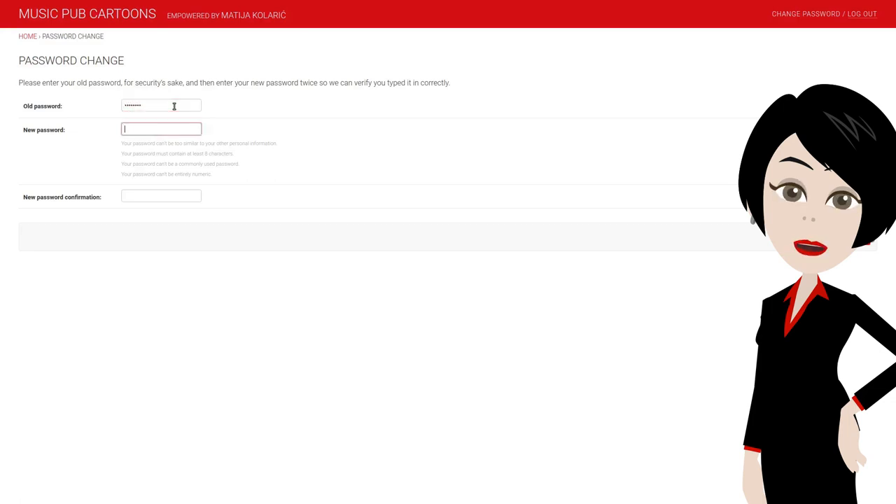
text(••)
key(Tab)
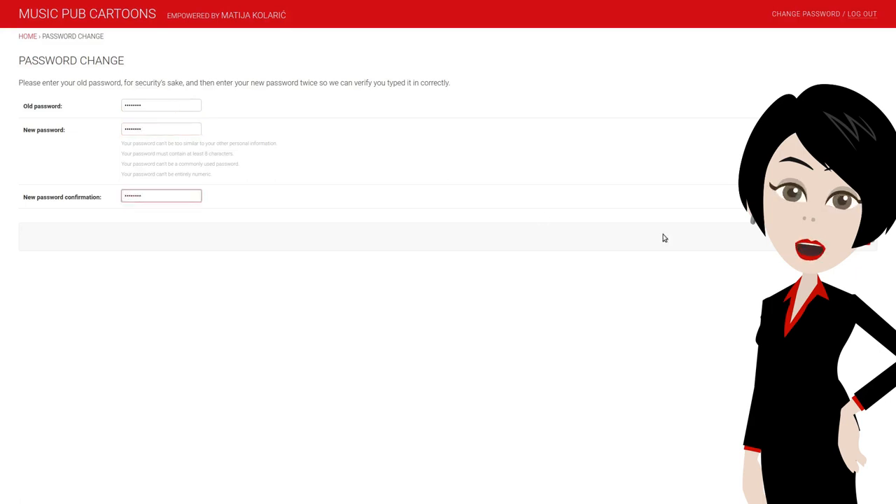
click(840, 237)
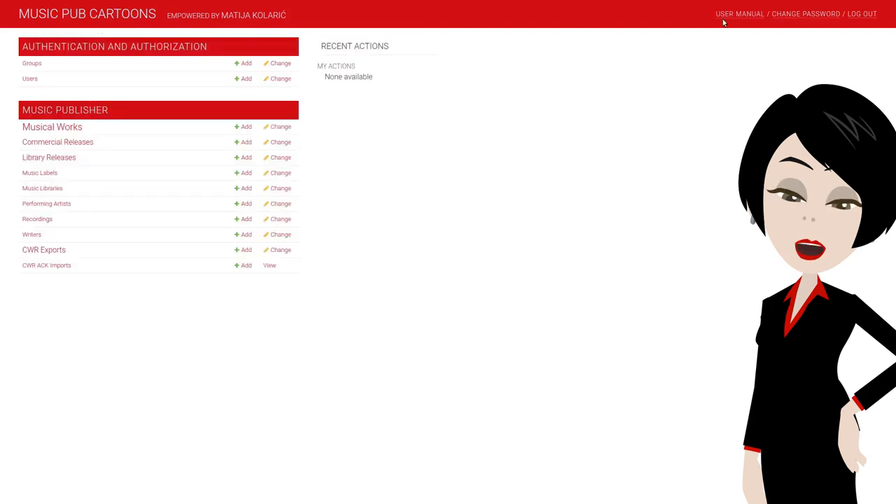
- Open the User Manual on Read the Docs at its User Administration section
click(729, 16)
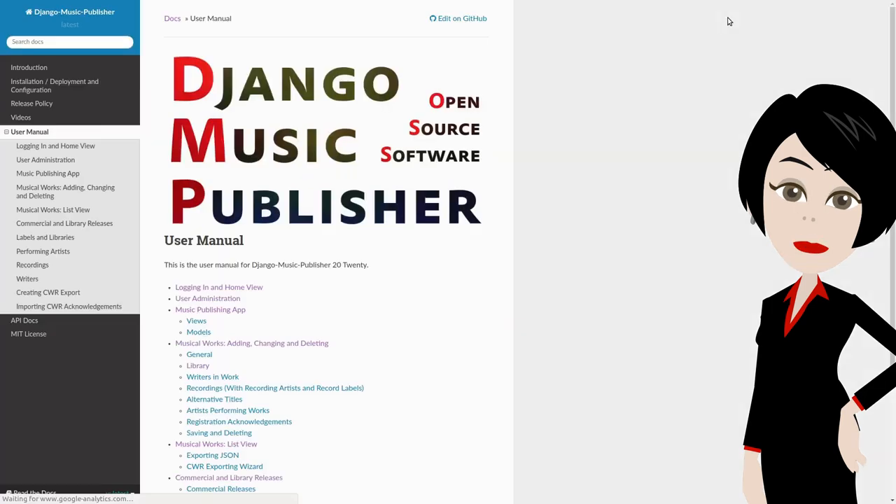
click(219, 301)
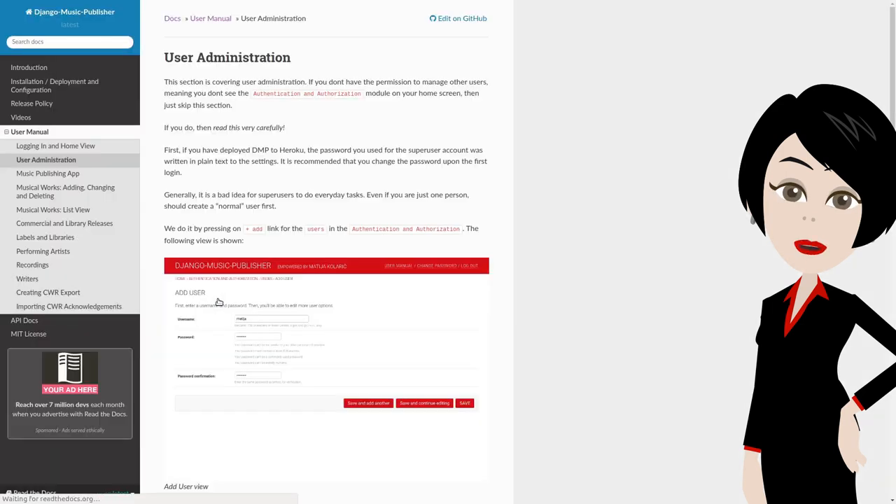